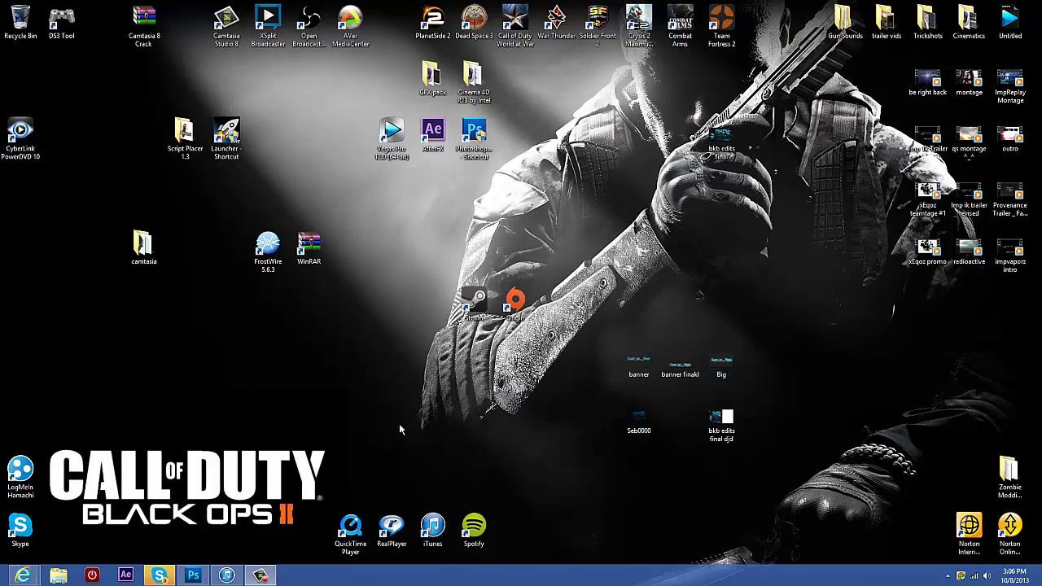
Return to the YouTube channel, close the Google+ tab, and start editing the channel icon
mouse_move(23, 575)
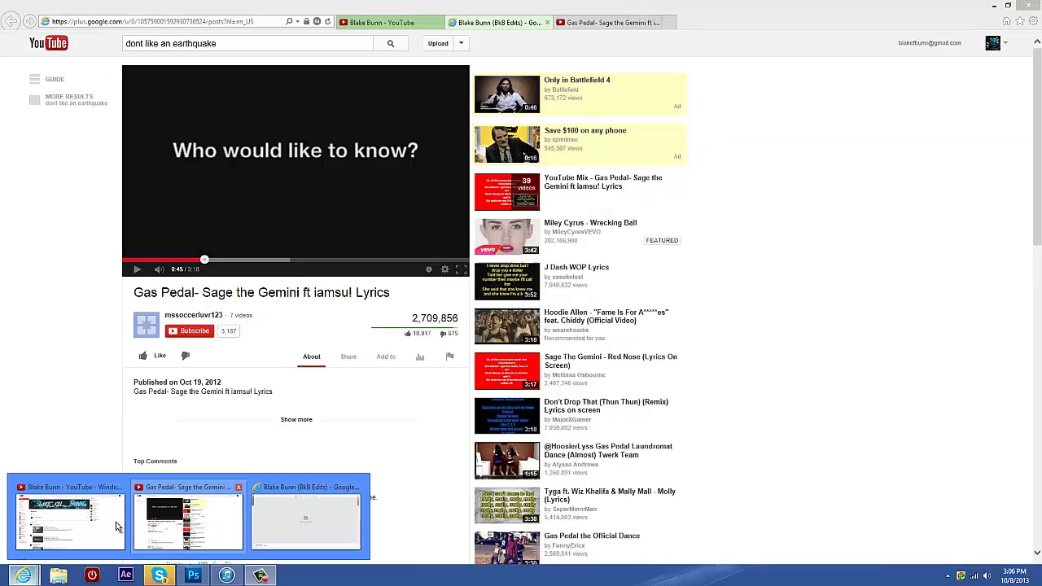
click(116, 528)
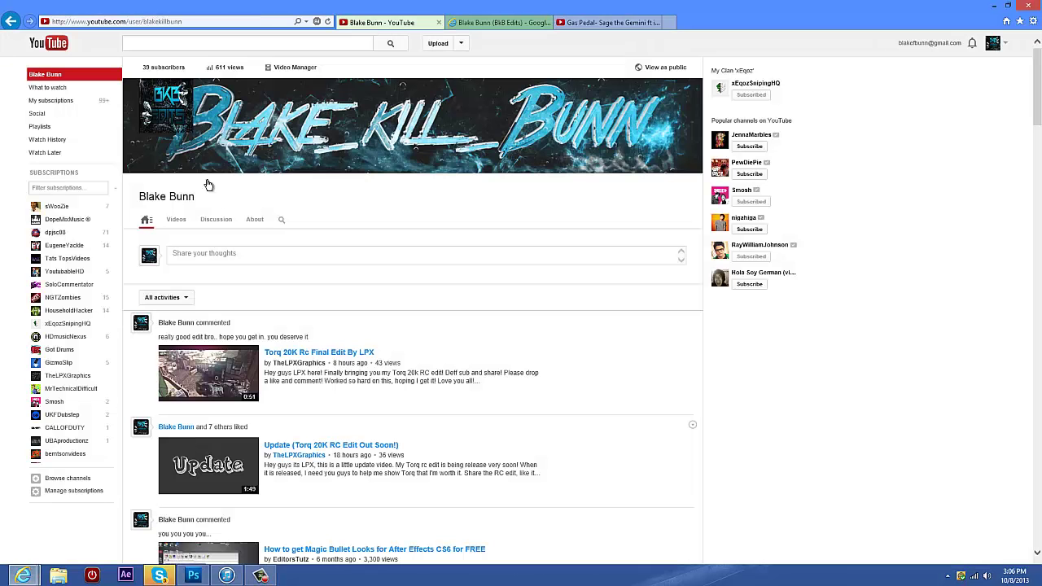
click(499, 23)
click(368, 22)
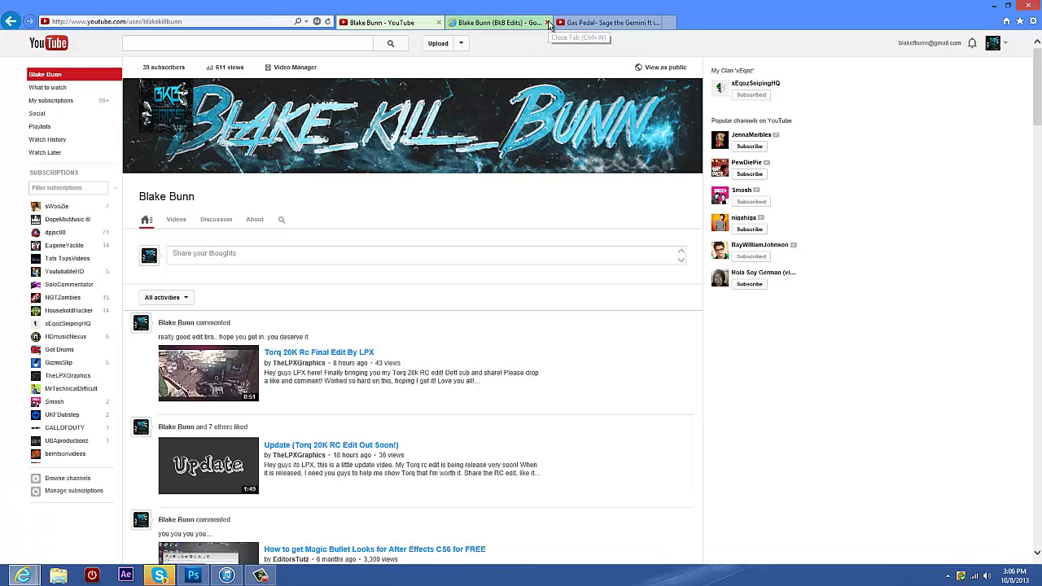
click(547, 23)
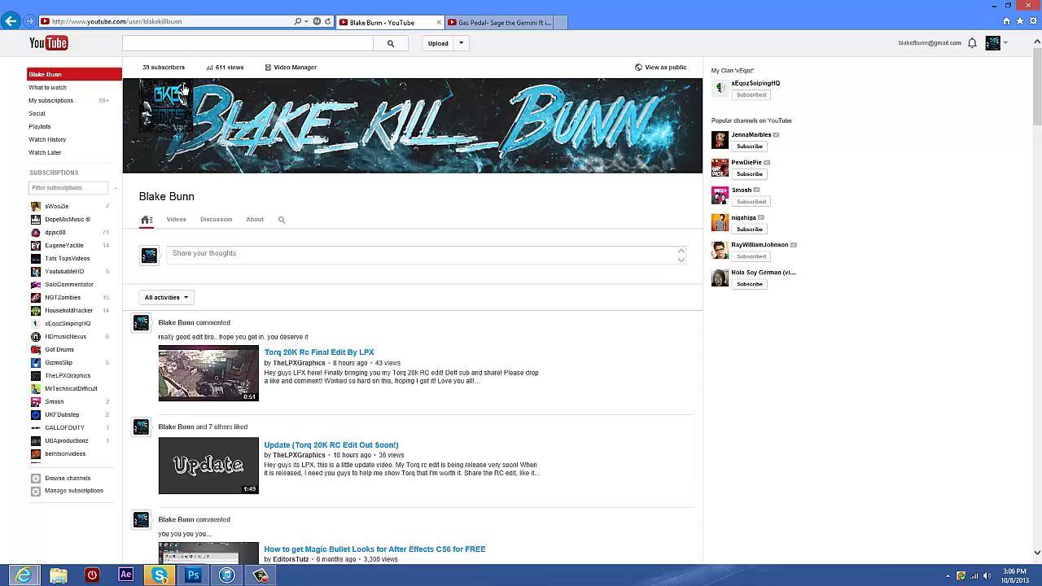
click(186, 87)
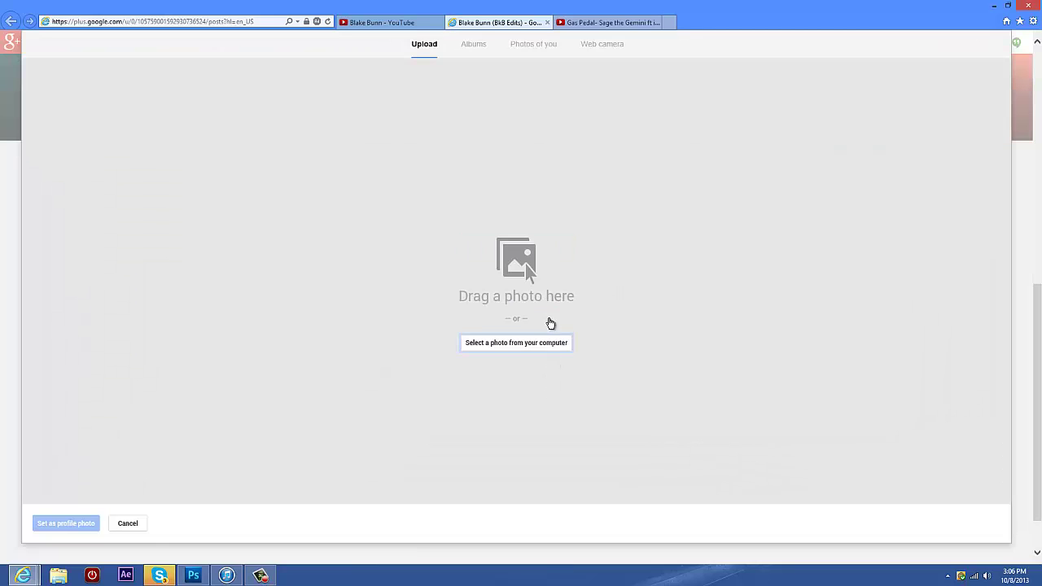
Drag bkb edits final.jpg from the desktop into the Google+ photo upload area
click(993, 6)
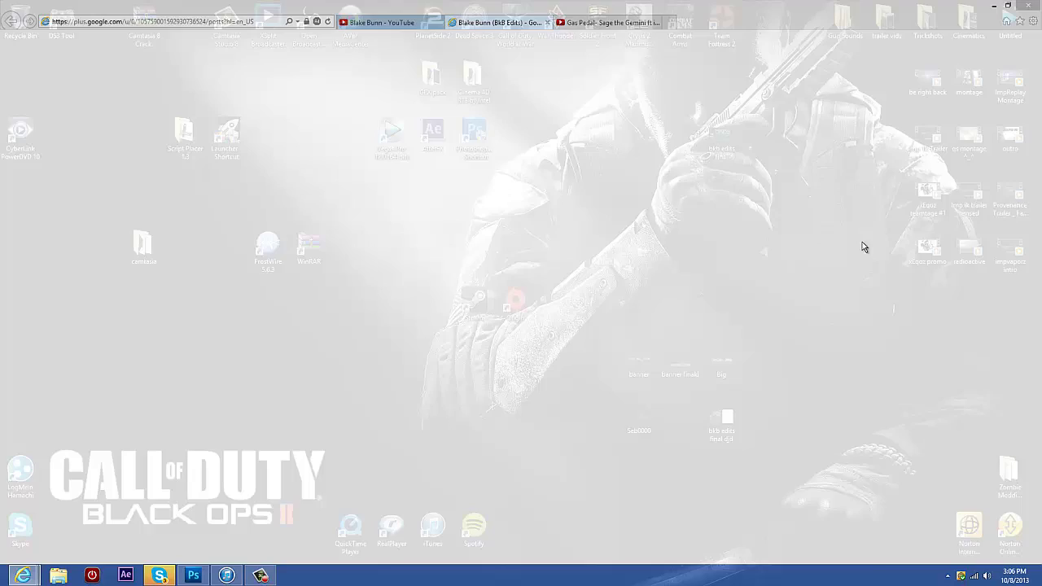
drag(721, 138, 517, 278)
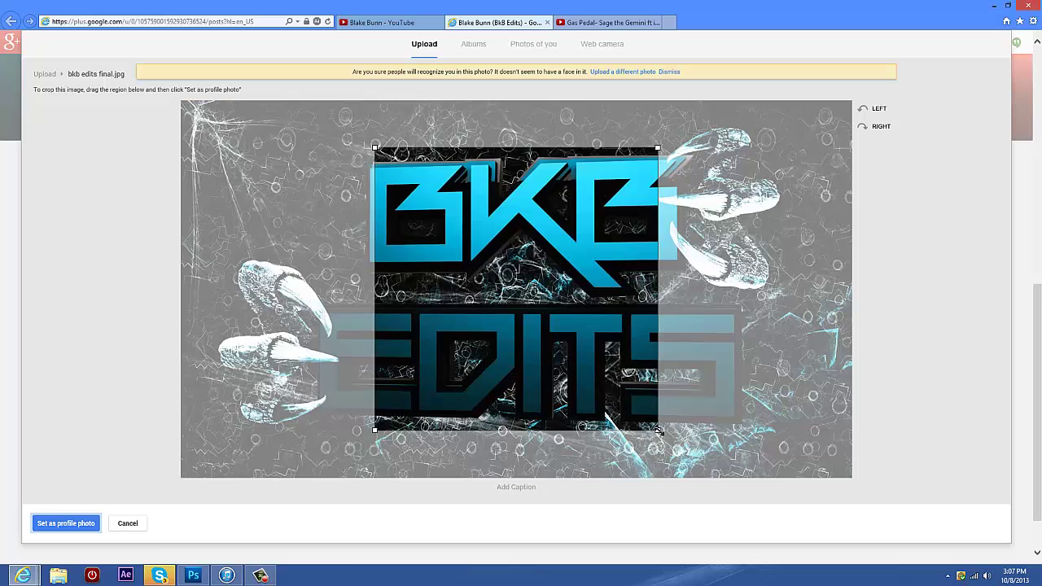
Enlarge the crop square to the image top and slide it across the BKB EDITS logo
drag(658, 429, 730, 504)
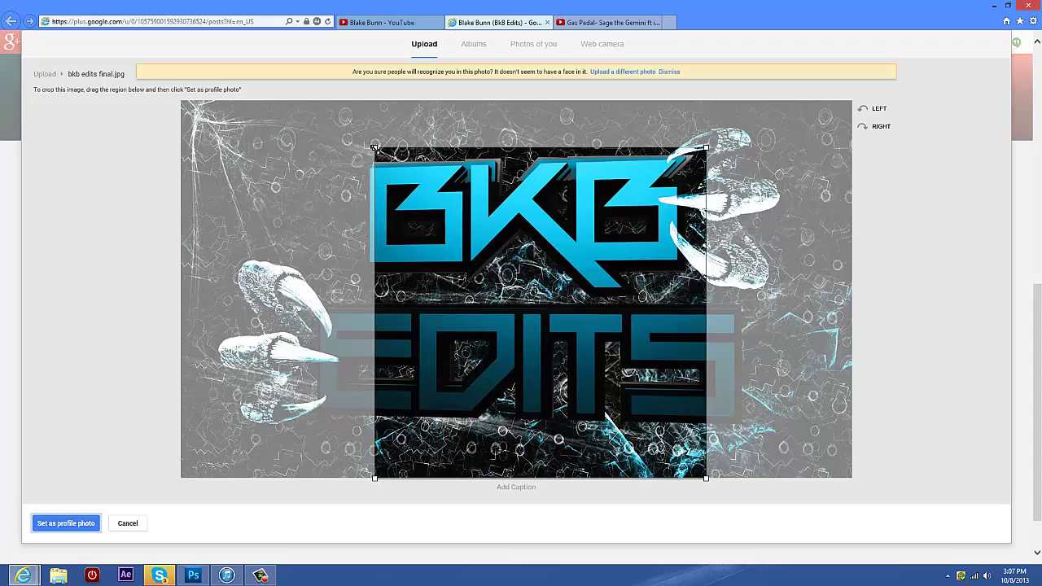
drag(323, 103, 291, 87)
drag(527, 287, 242, 306)
drag(523, 308, 706, 307)
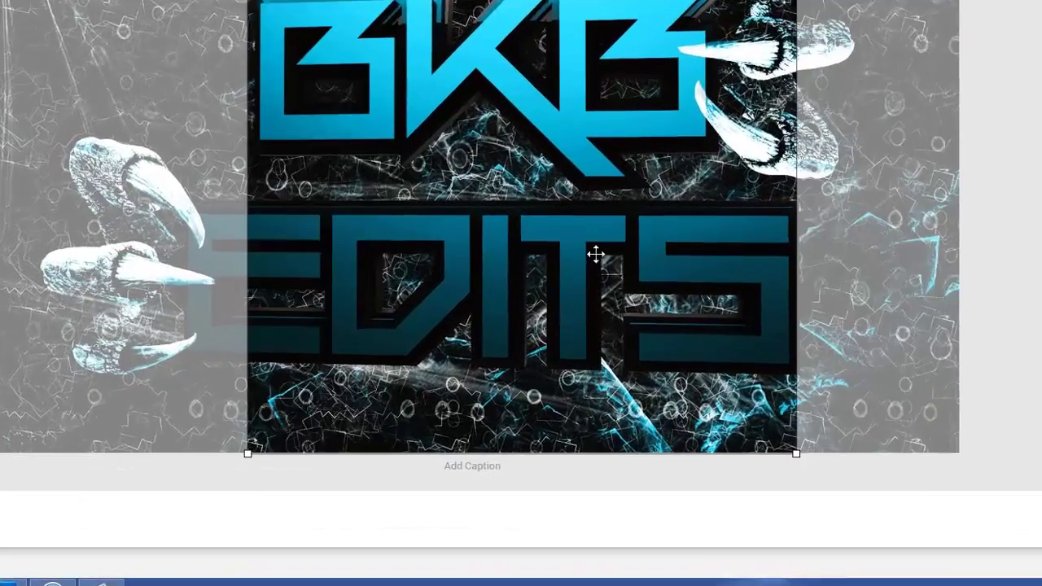
drag(595, 254, 444, 254)
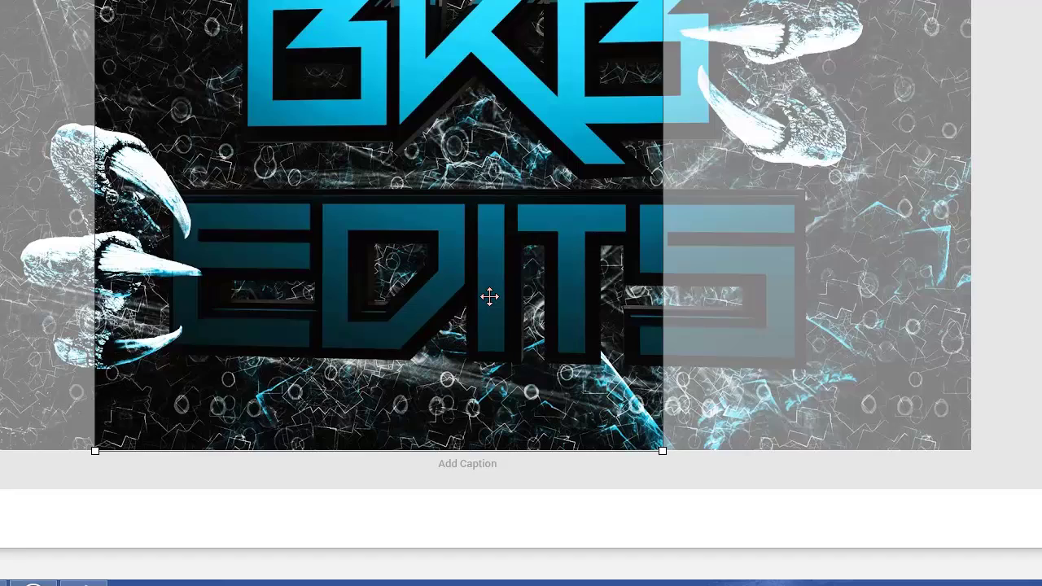
Fine-tune the crop square over the logo, then discard this photo for a different one
drag(488, 295, 499, 295)
drag(236, 328, 237, 327)
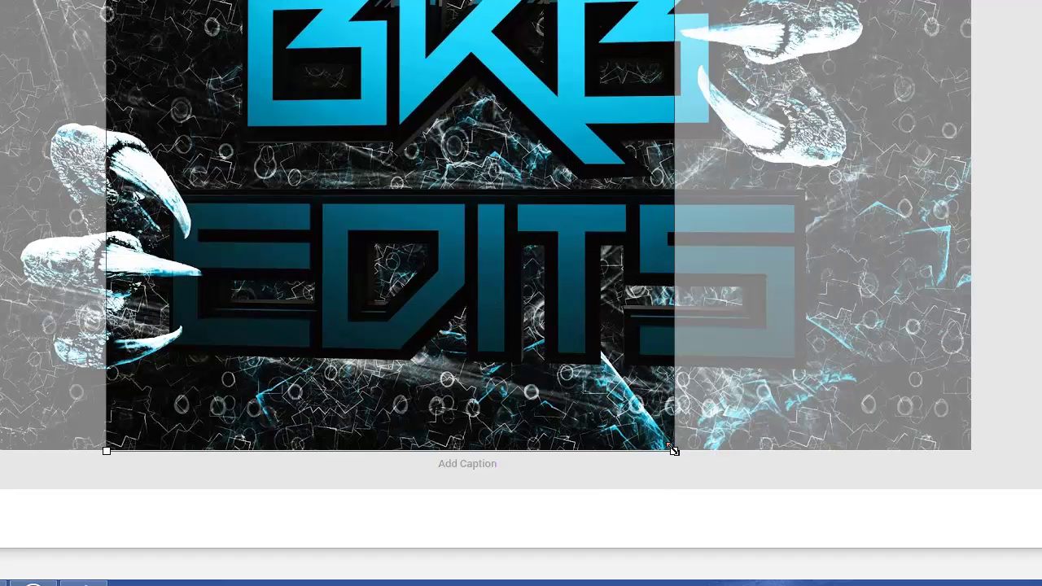
drag(391, 233, 551, 236)
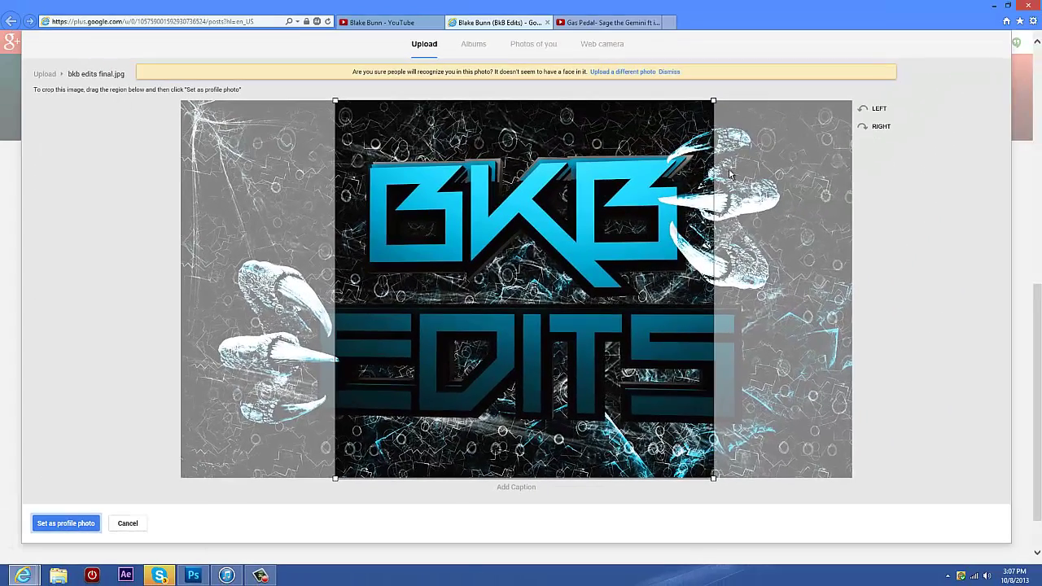
mouse_move(521, 299)
mouse_down()
mouse_move(507, 302)
mouse_move(519, 305)
mouse_up()
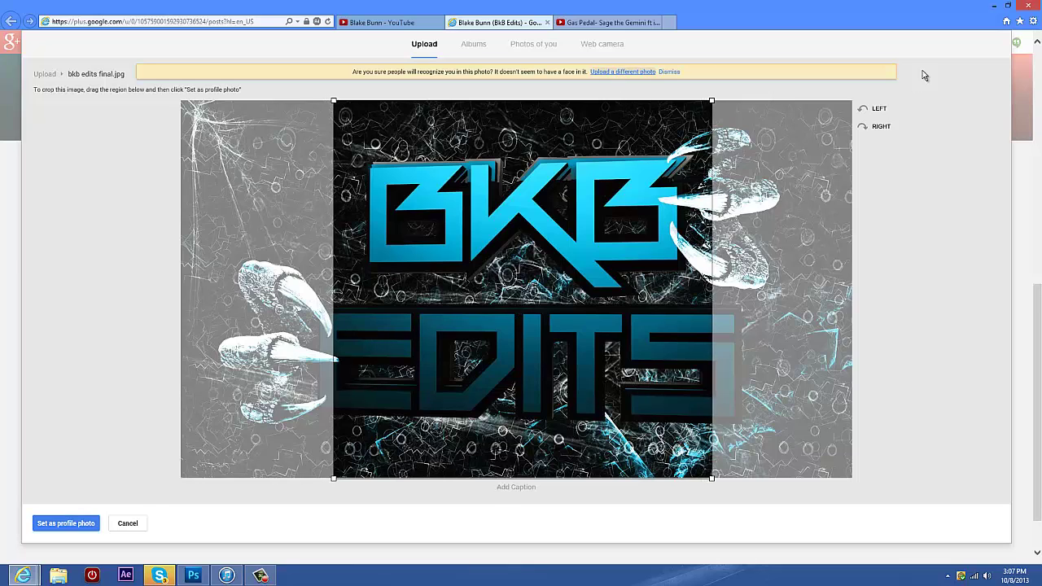
click(623, 71)
key(super+d)
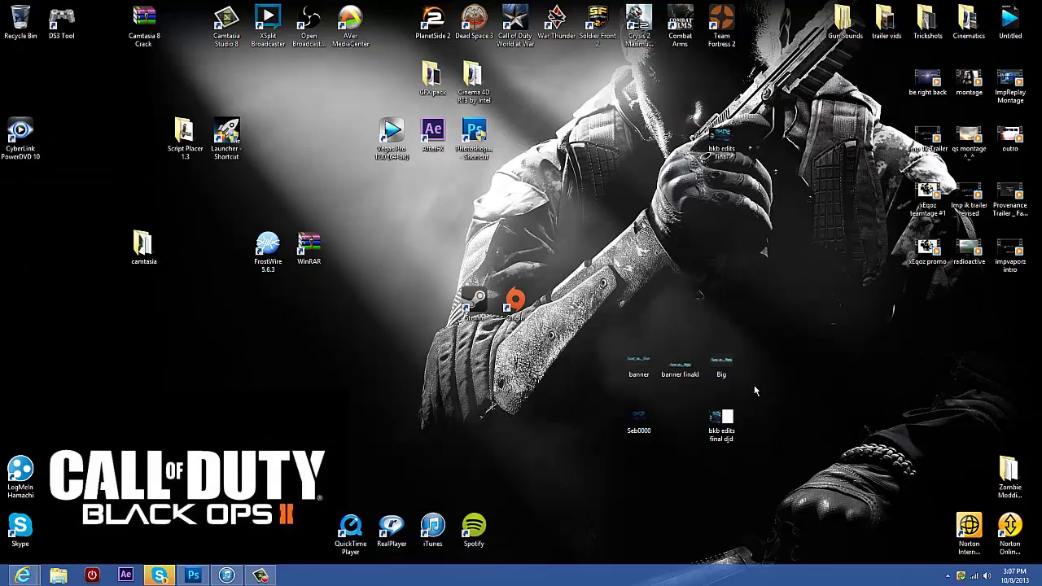
drag(667, 100, 788, 187)
double_click(721, 140)
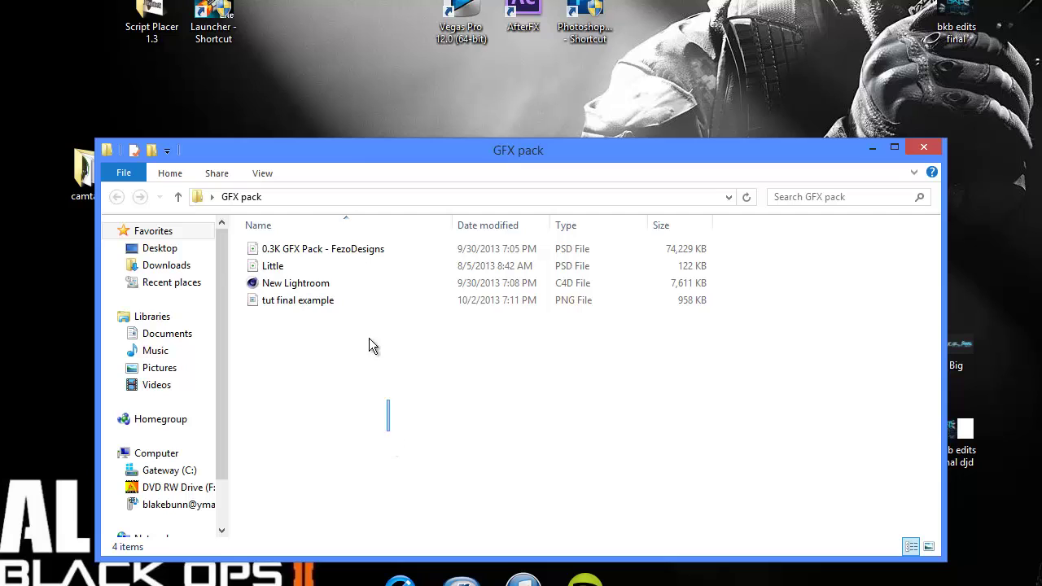
Try opening the 0.3K GFX Pack PSD, dismiss the program prompt, and close the GFX pack folder
drag(369, 346, 332, 249)
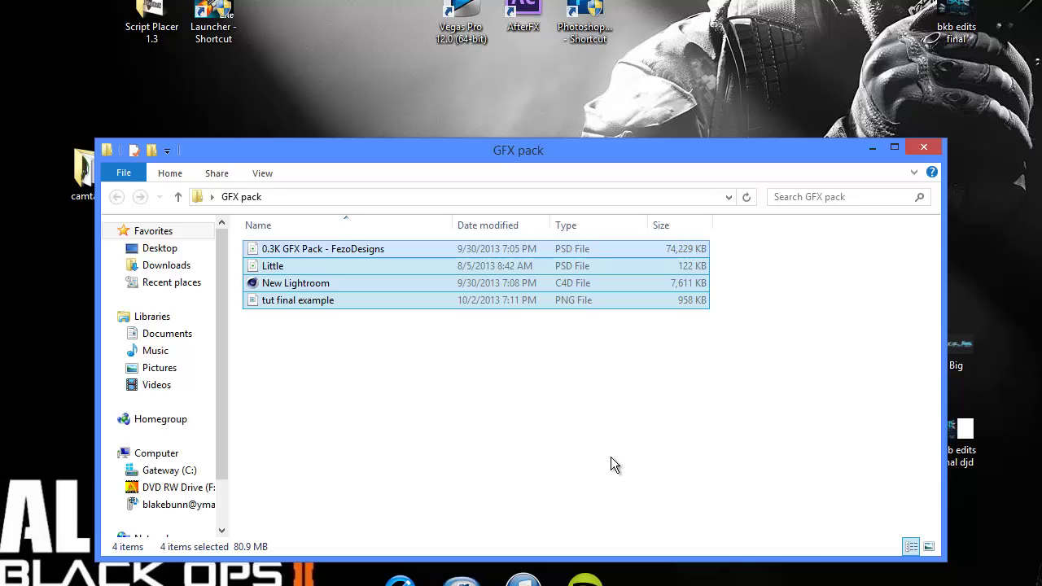
click(528, 415)
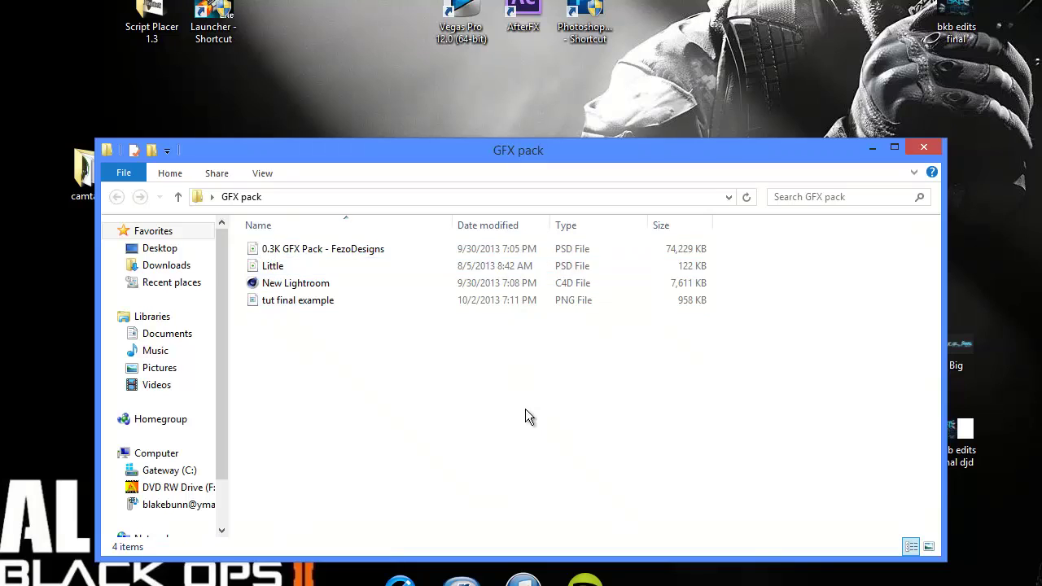
double_click(367, 252)
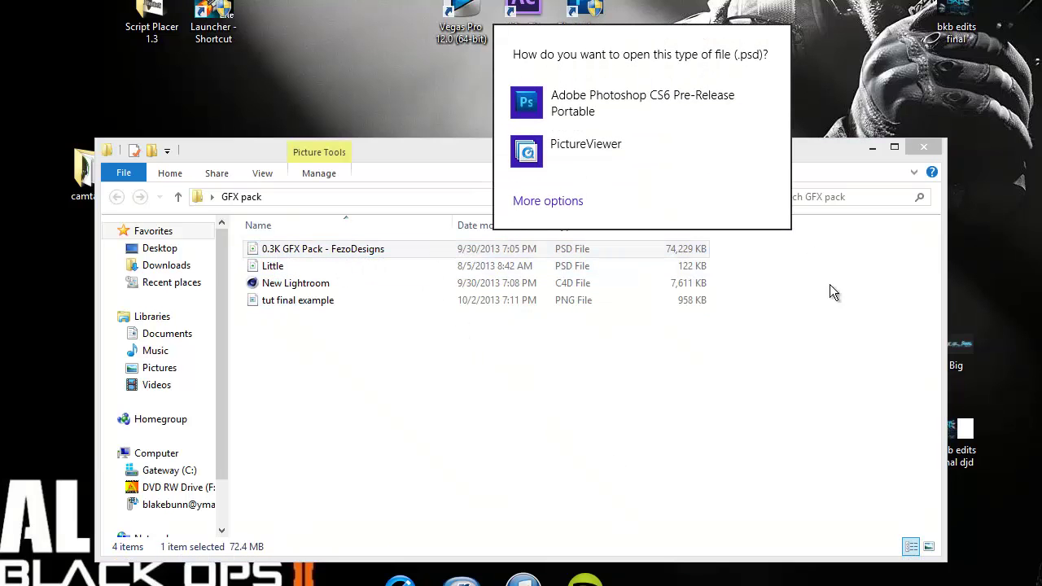
click(573, 417)
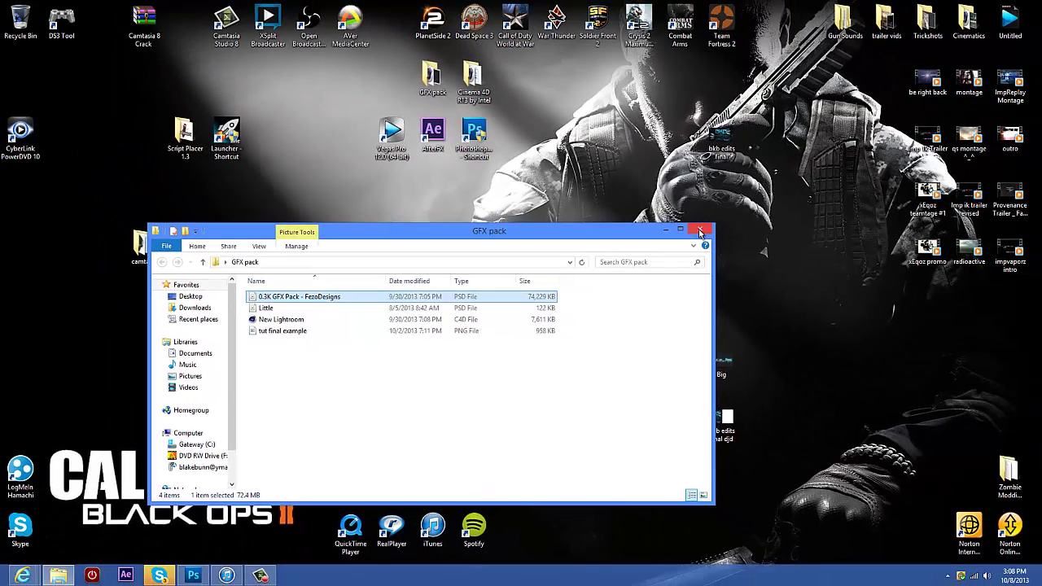
click(775, 206)
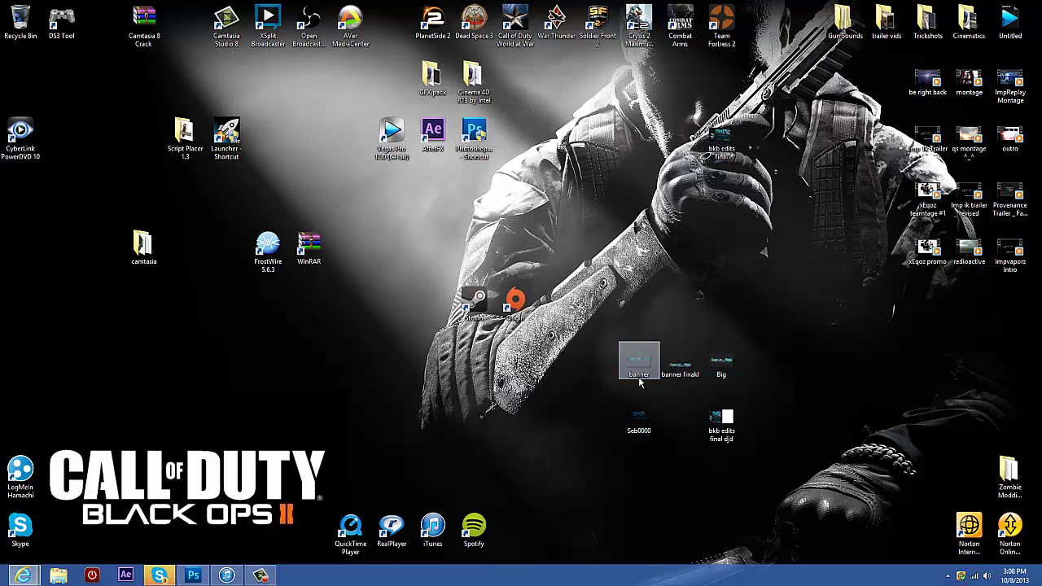
Open the banner finakl image, then select the bkb edits final logo file on the desktop
double_click(682, 376)
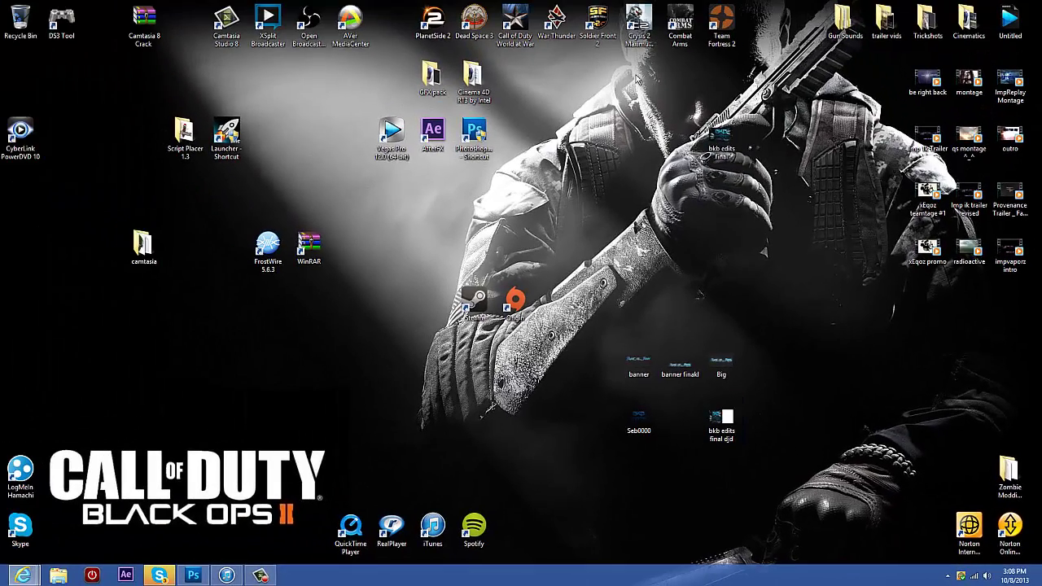
drag(636, 77, 765, 171)
Open bkb edits final in Paint via Open with and scroll around the 1920 × 1080 canvas
right_click(713, 146)
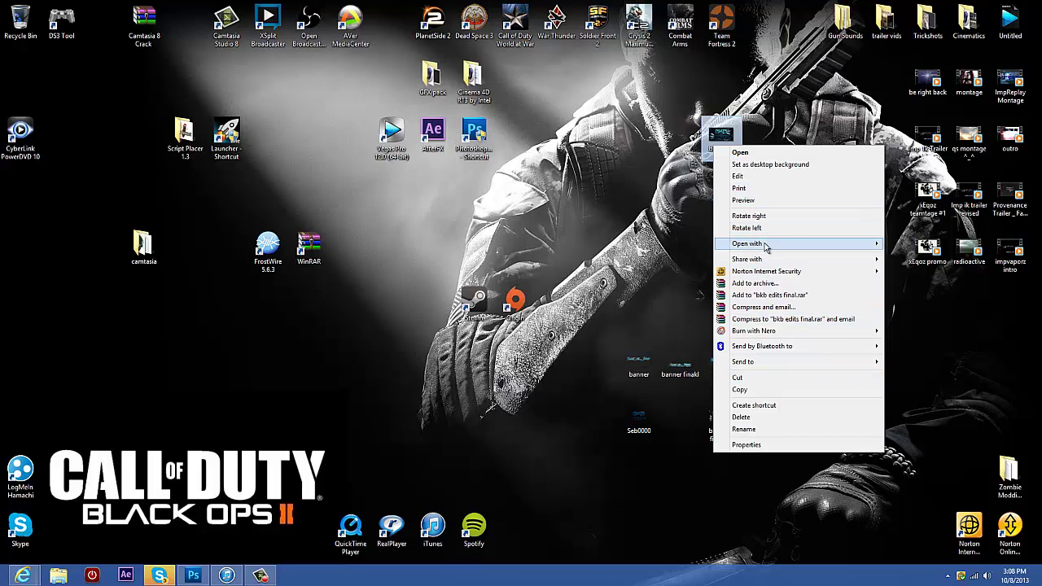
mouse_move(765, 246)
click(924, 246)
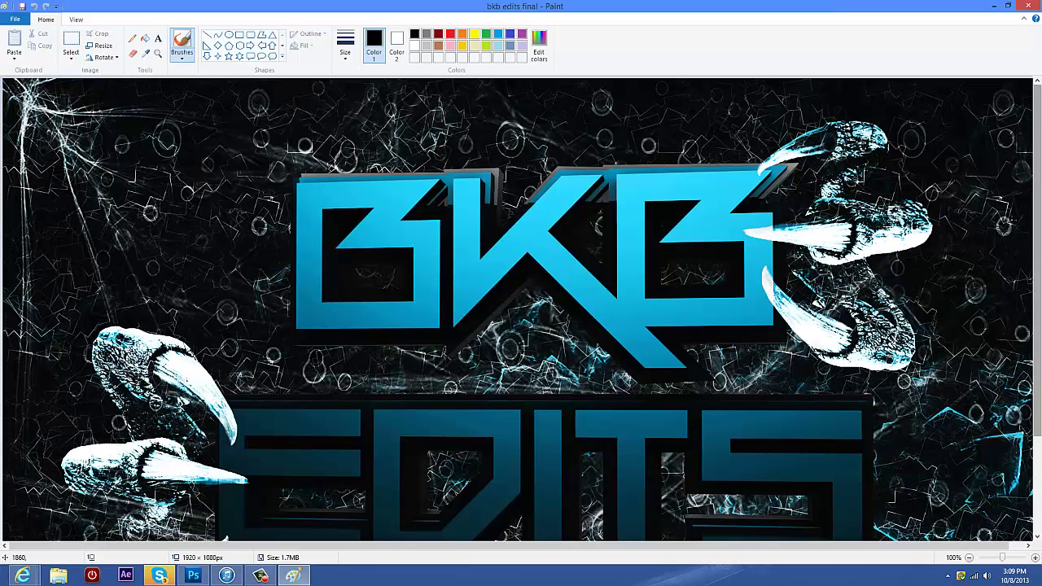
scroll(1036, 244, down, 3)
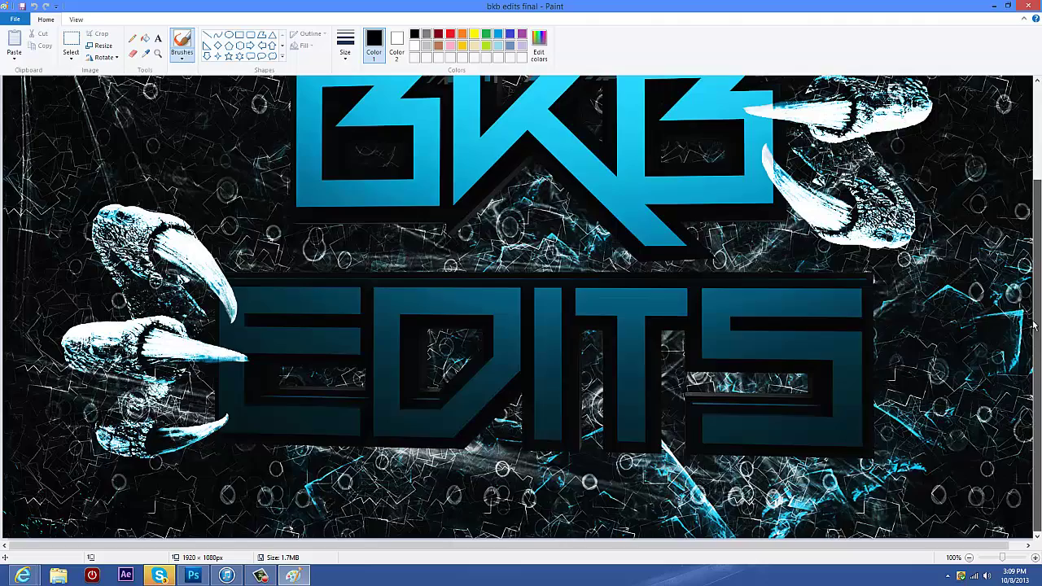
scroll(1036, 179, up, 3)
scroll(827, 434, down, 3)
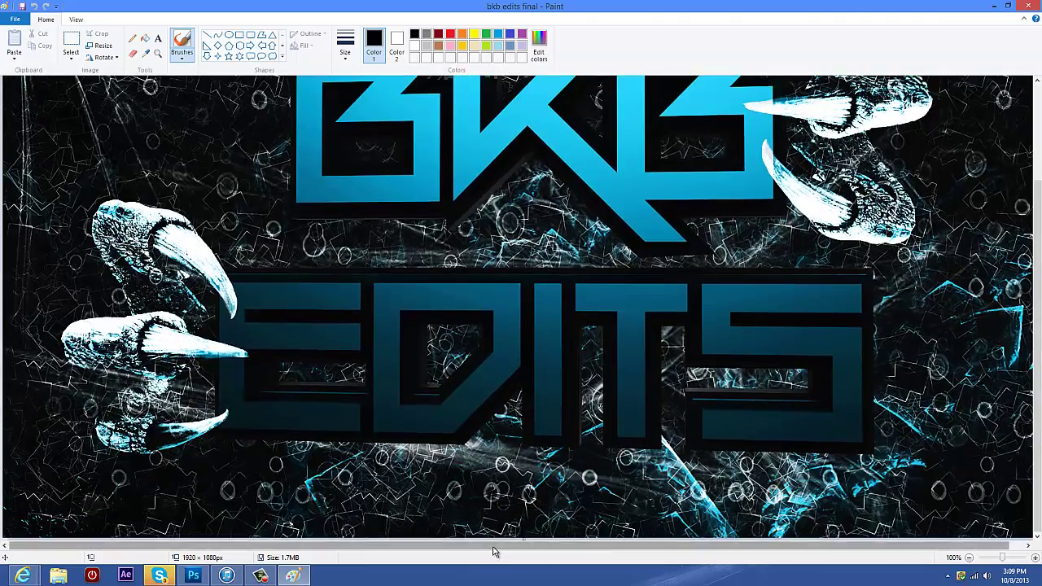
scroll(513, 542, right, 1)
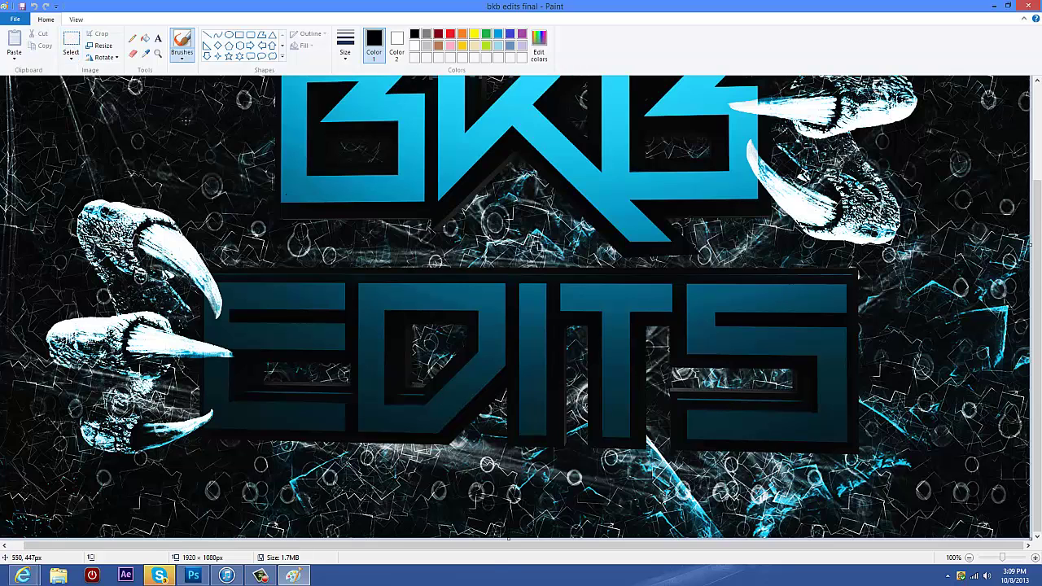
Select all and resize the logo to 1080 × 1080 pixels with aspect ratio unlocked
click(71, 57)
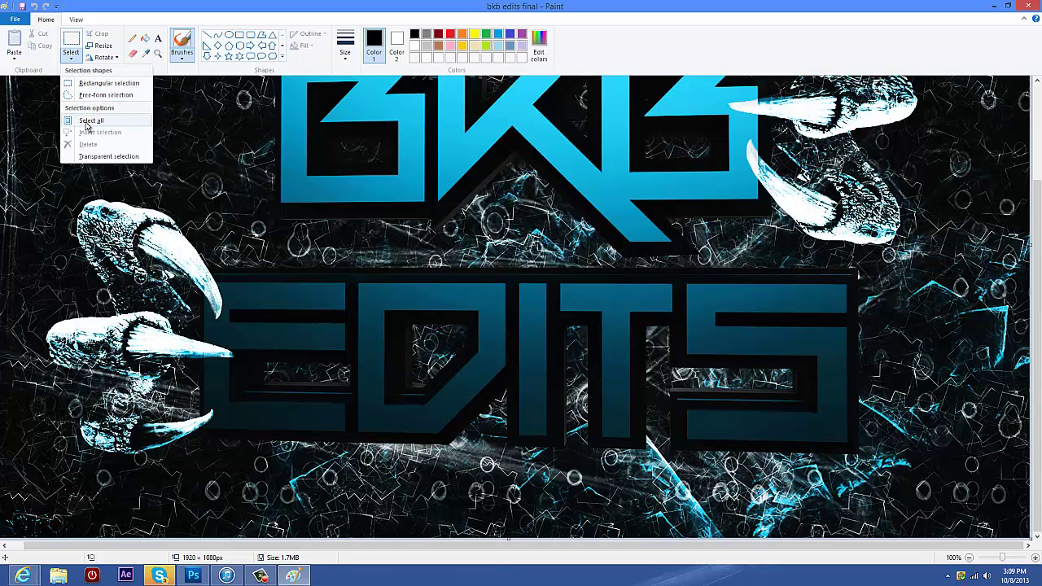
click(89, 120)
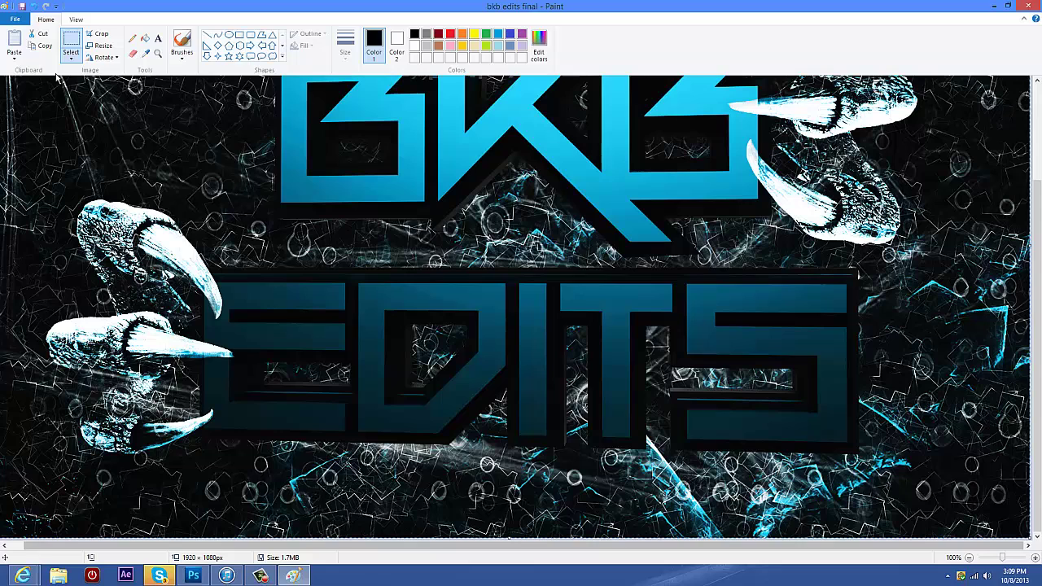
click(99, 47)
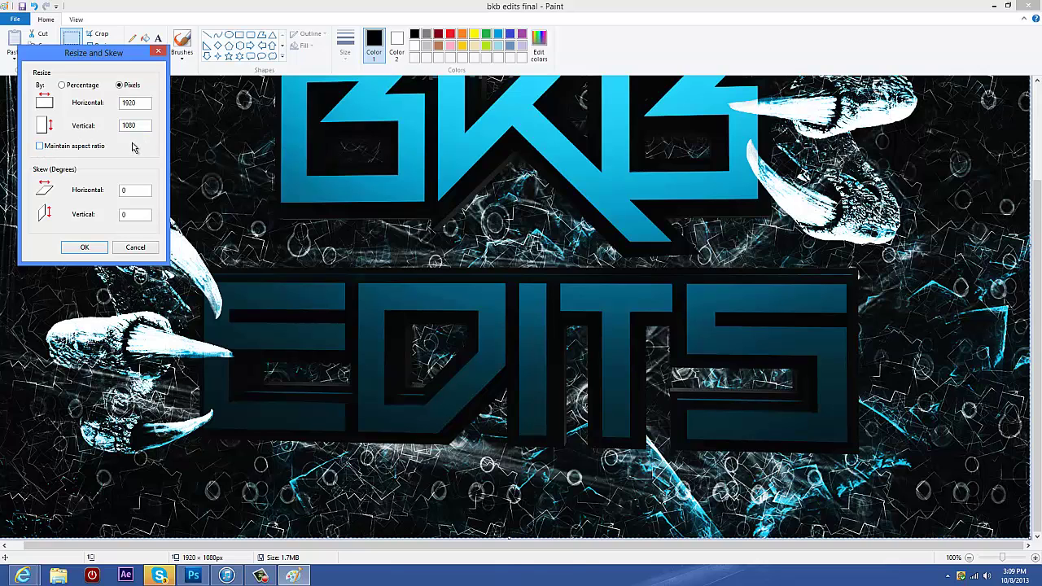
double_click(138, 102)
click(84, 246)
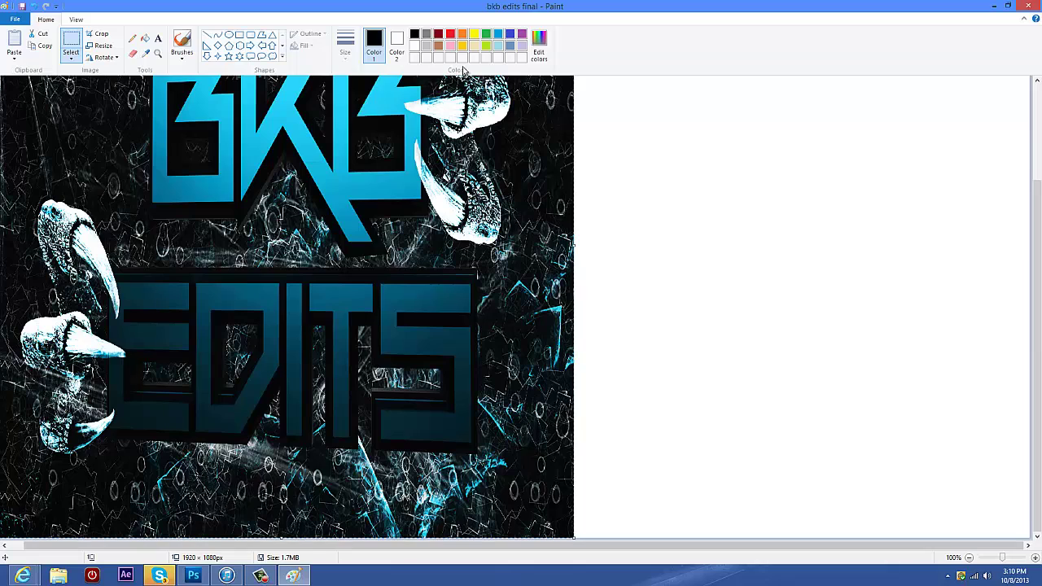
Check the Save as format options, then close Paint, bringing up the save-changes prompt
click(11, 20)
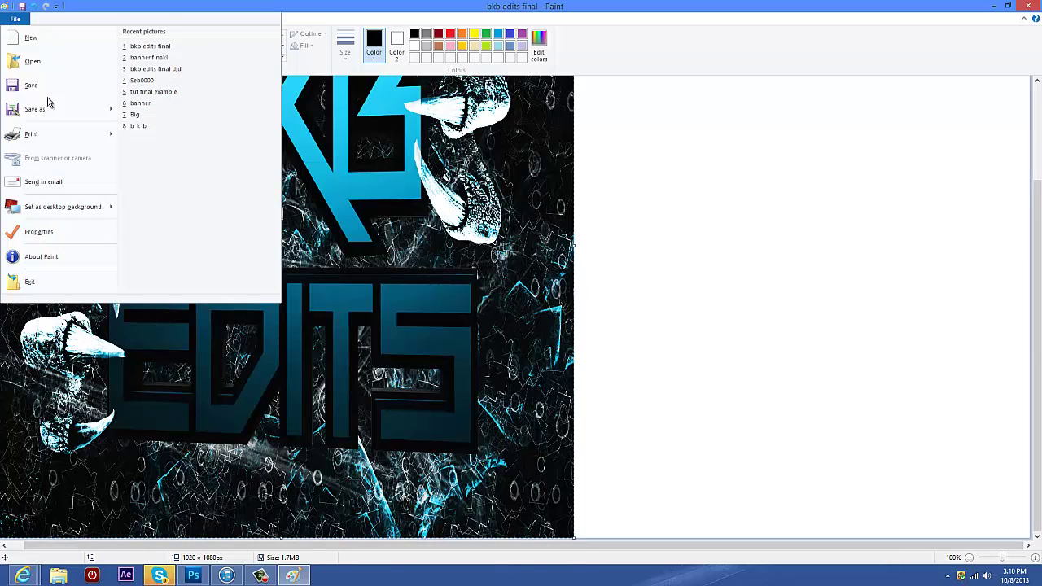
mouse_move(51, 113)
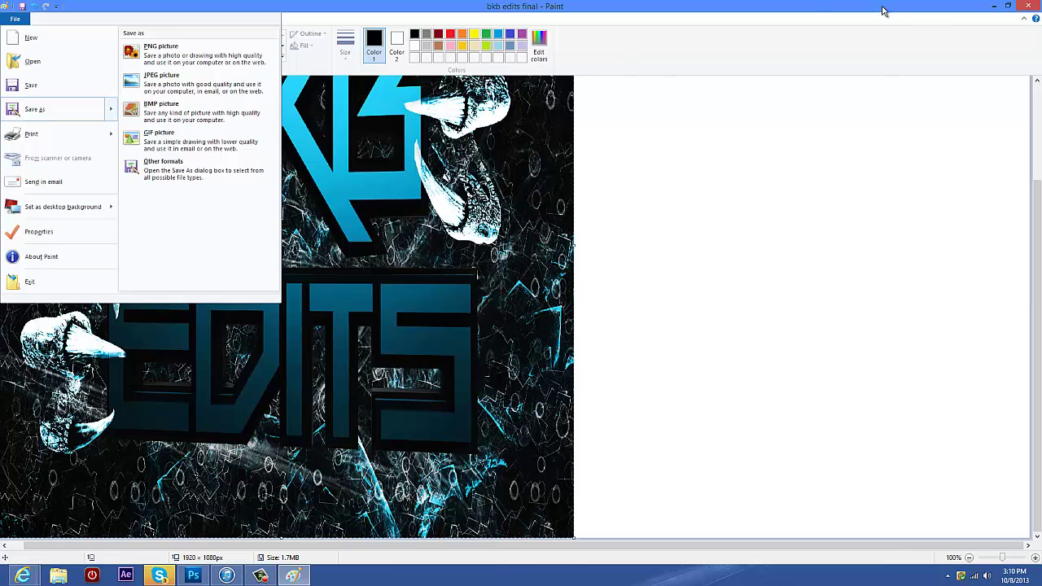
click(1029, 8)
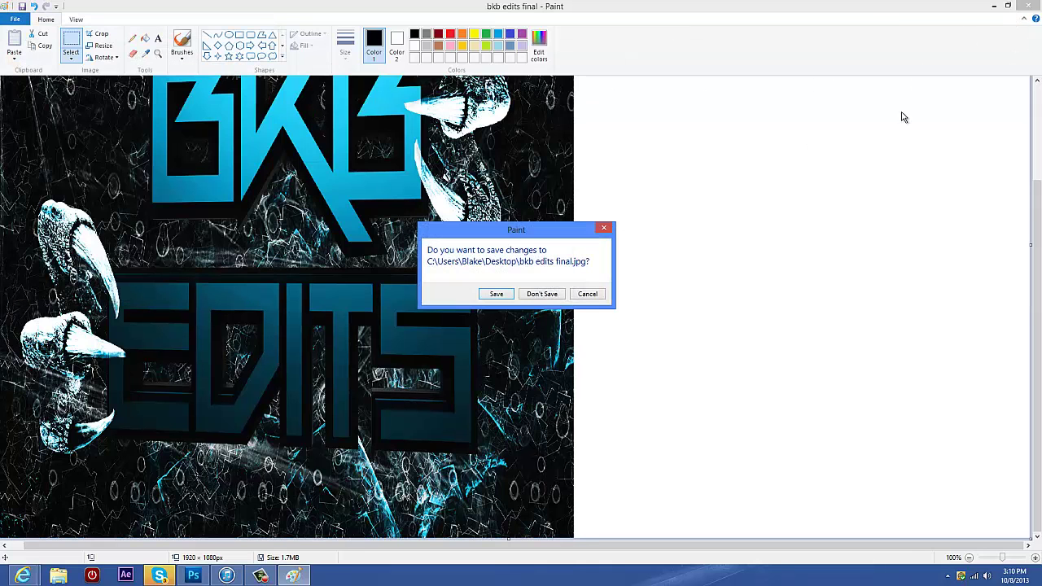
click(543, 294)
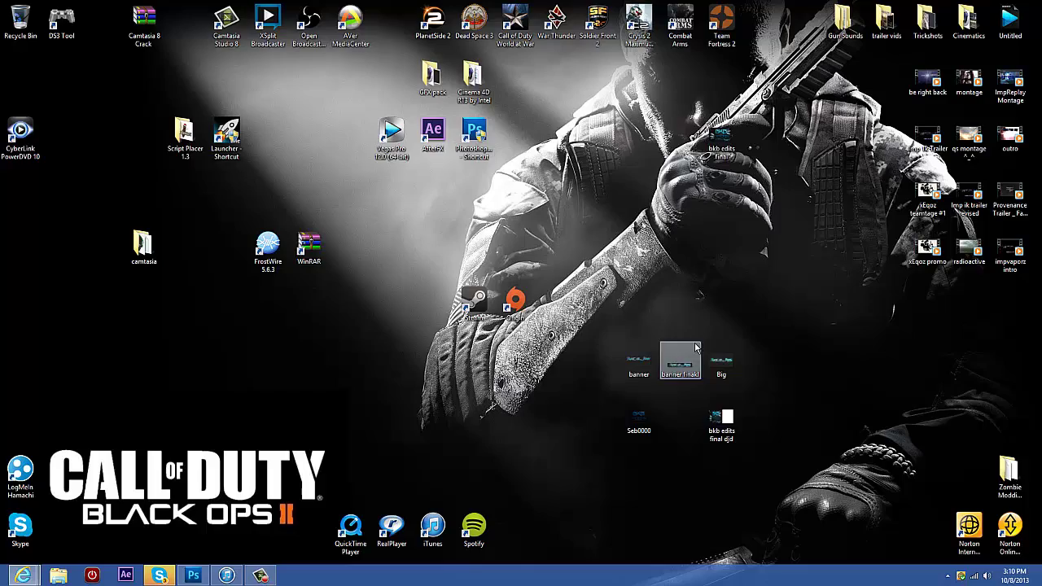
double_click(719, 425)
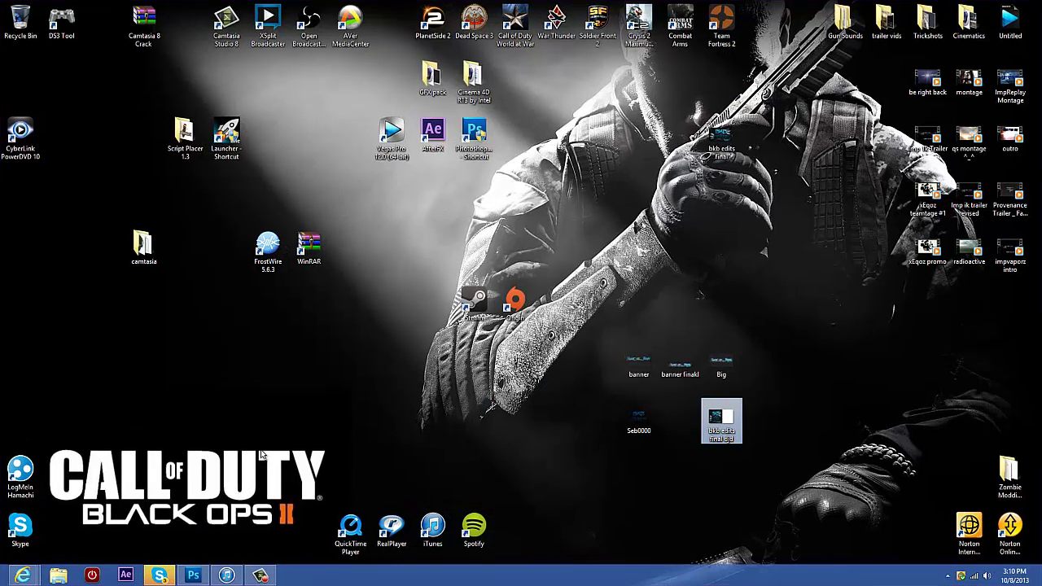
mouse_move(23, 575)
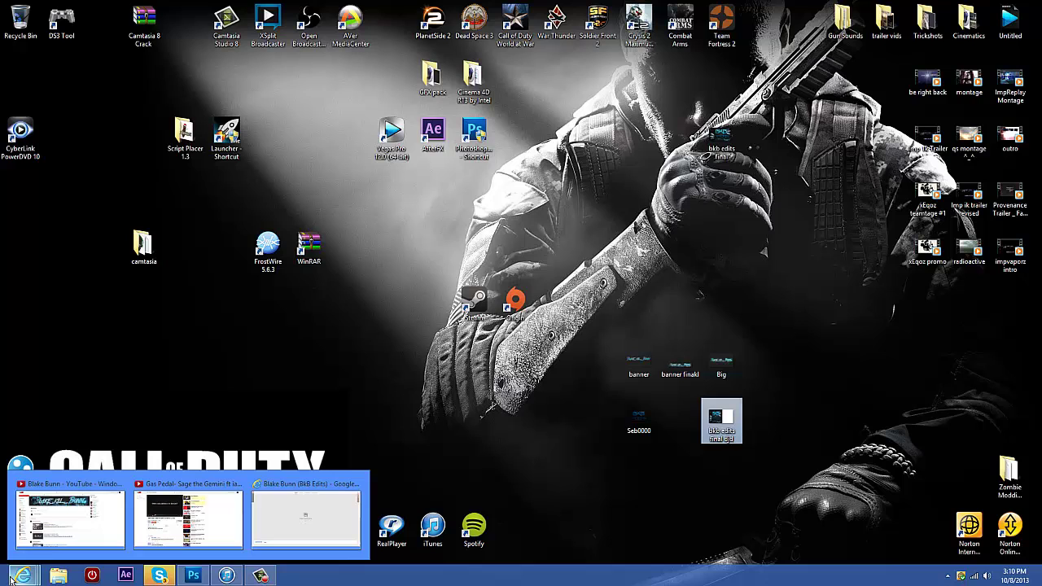
Drag bkb edits final djd.jpg from the desktop into the Google+ profile-photo upload area
click(316, 534)
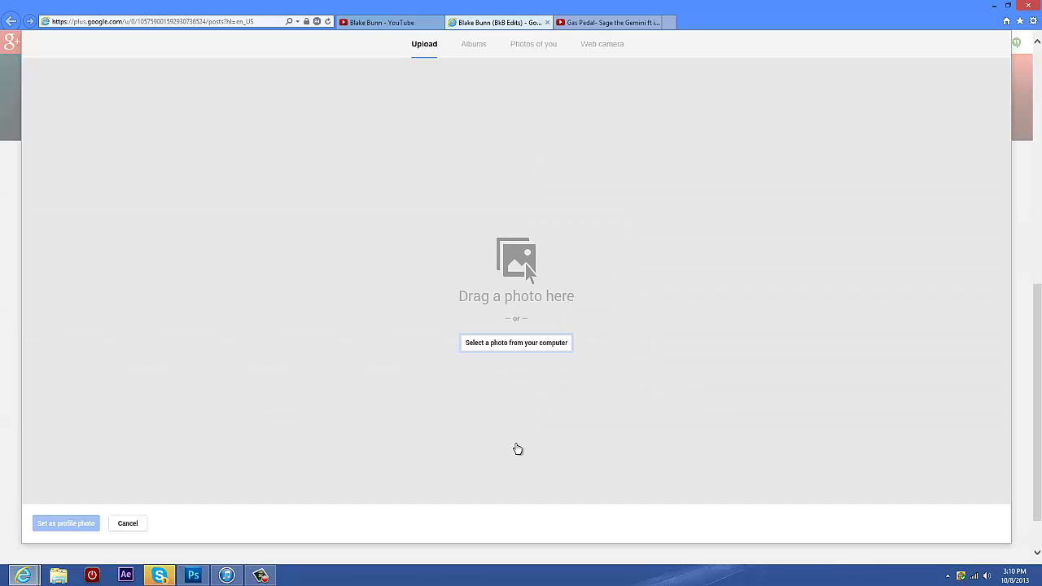
click(994, 5)
drag(720, 444, 524, 267)
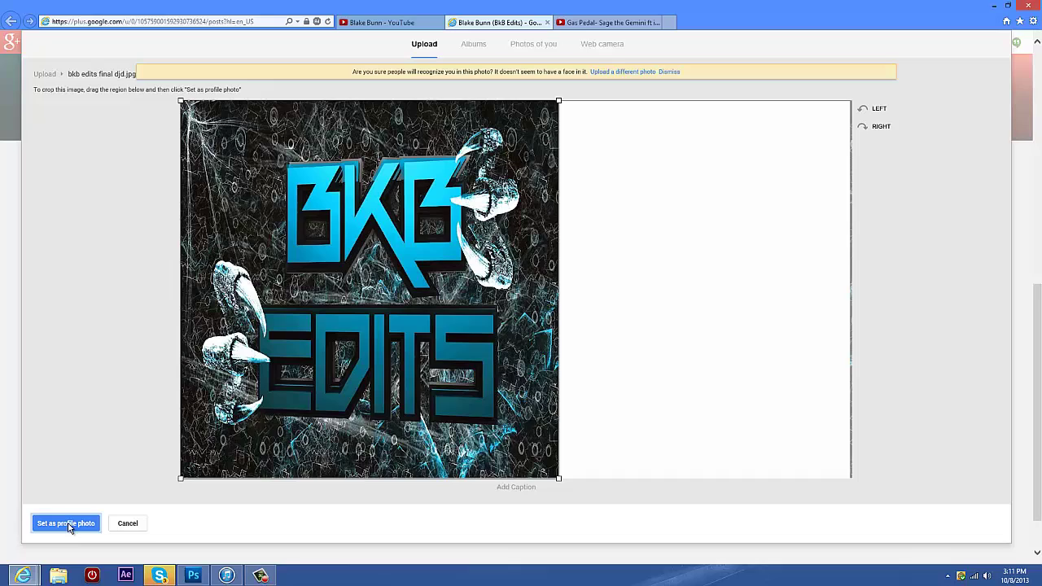
Set the square logo as profile photo, skip posting about it, and scroll down the profile
click(16, 523)
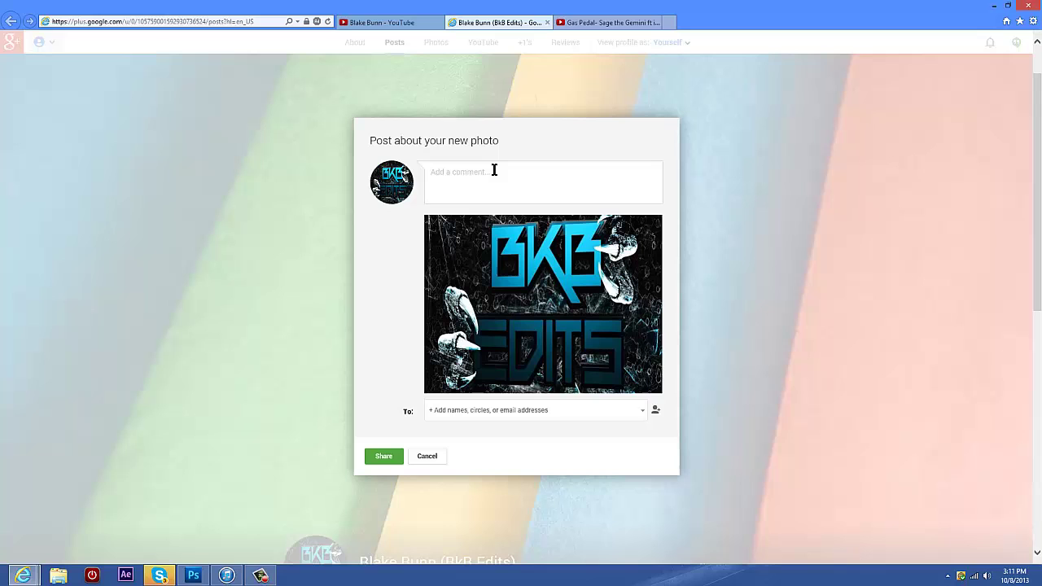
click(434, 461)
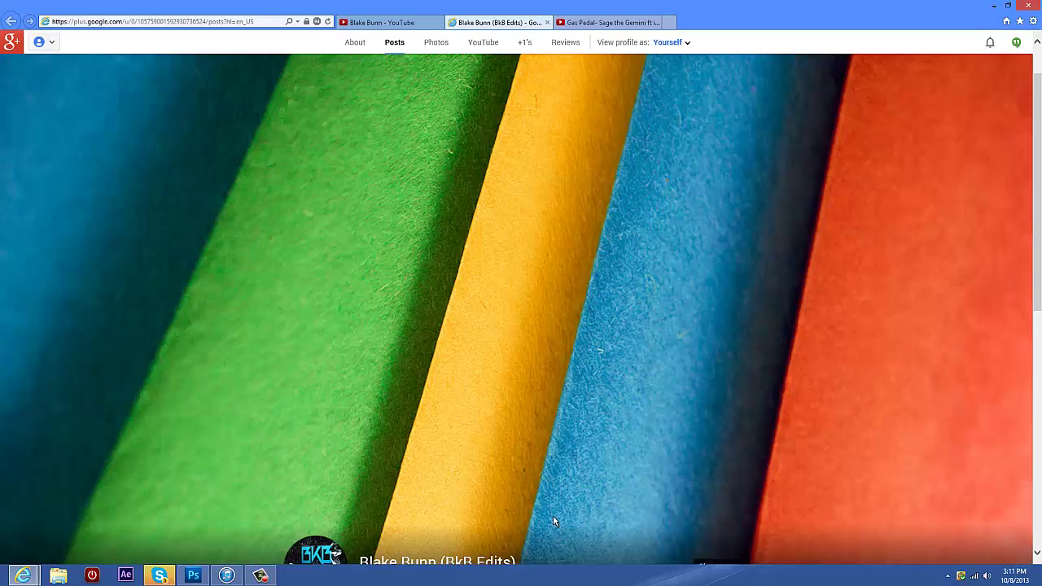
scroll(514, 492, down, 3)
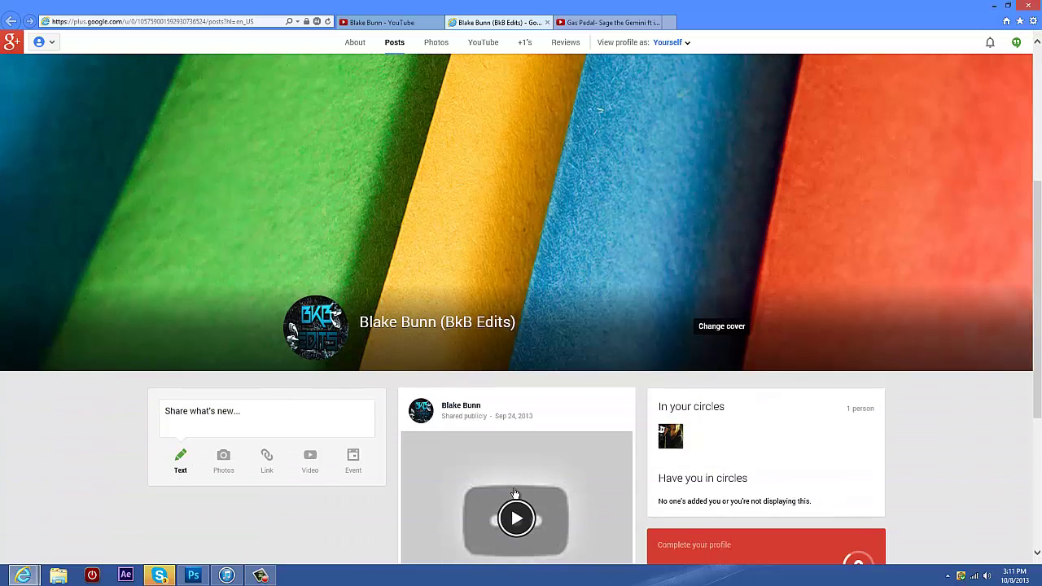
scroll(514, 492, down, 1)
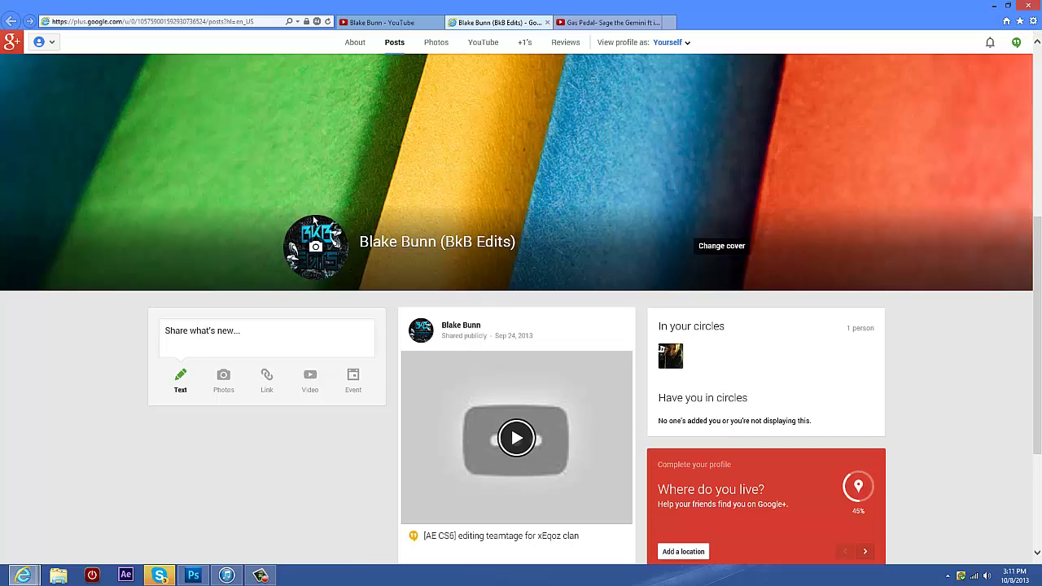
click(546, 23)
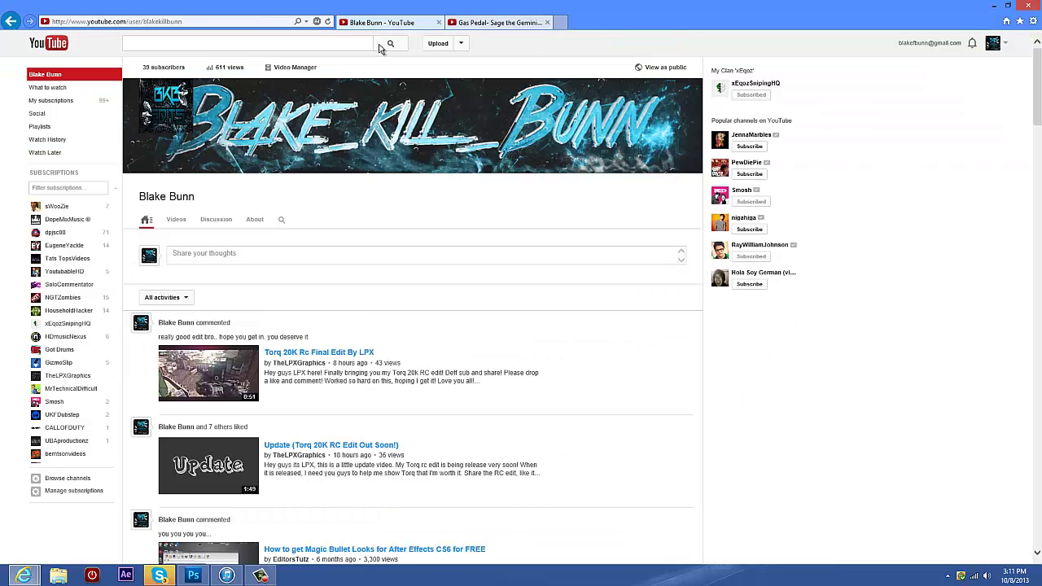